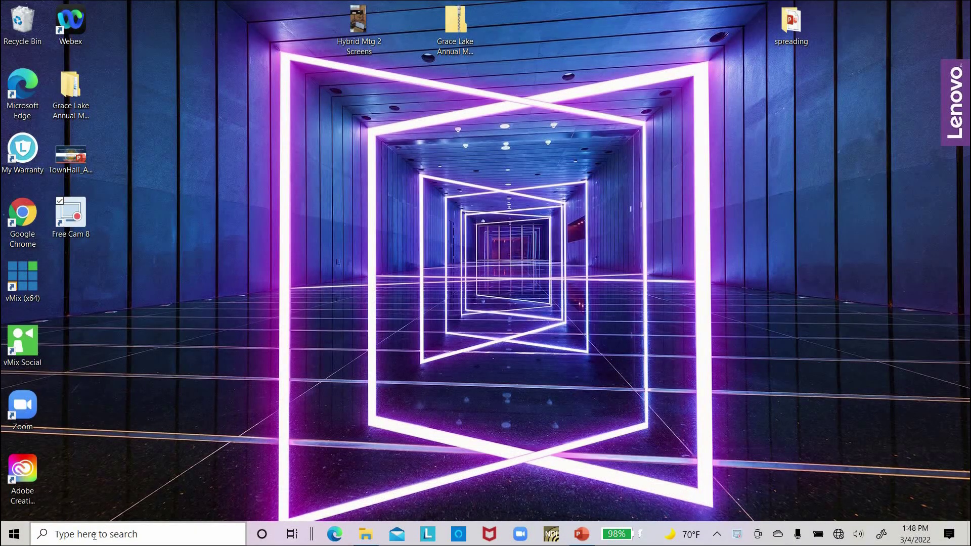
Step: Launch Windows Settings from taskbar search and go to the System Display page
click(95, 534)
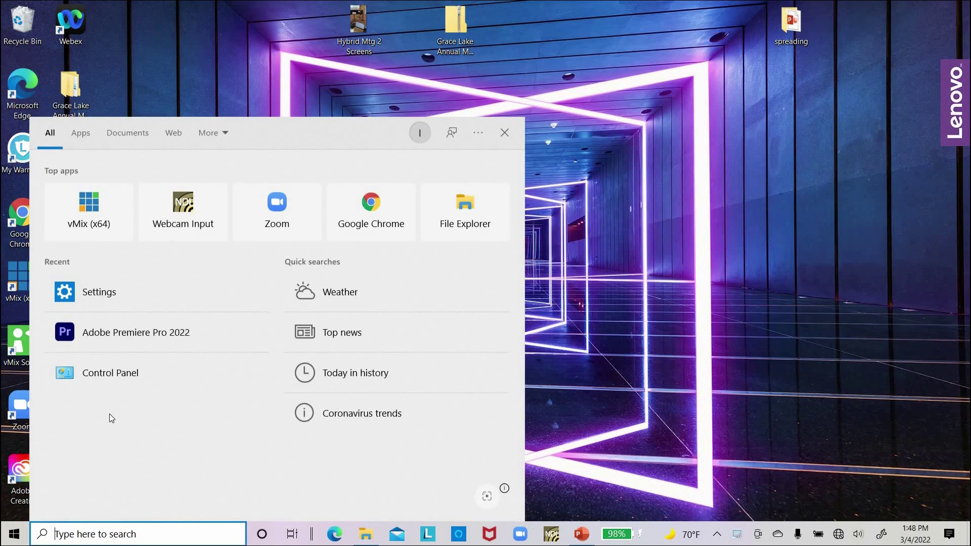
click(97, 292)
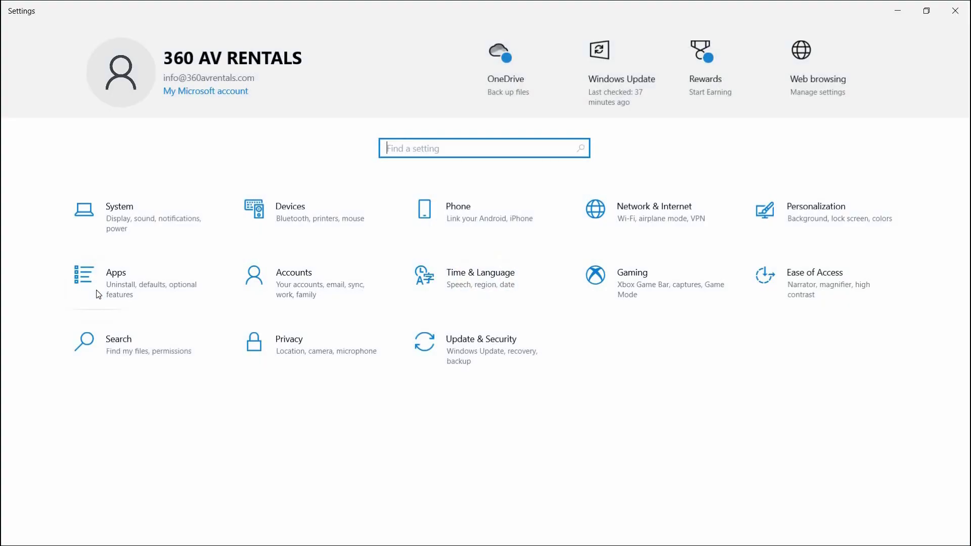
click(135, 222)
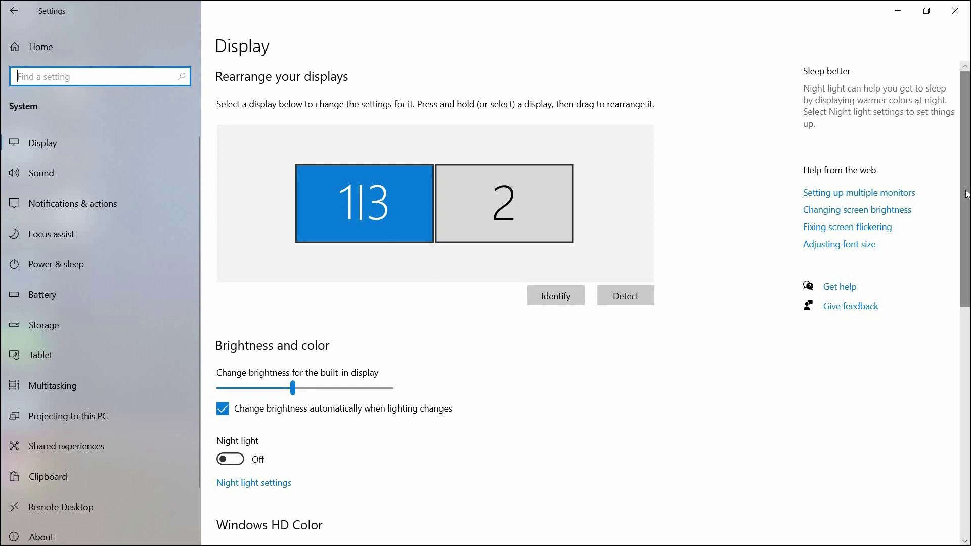
mouse_move(965, 193)
mouse_down()
mouse_move(954, 303)
mouse_move(930, 399)
mouse_up()
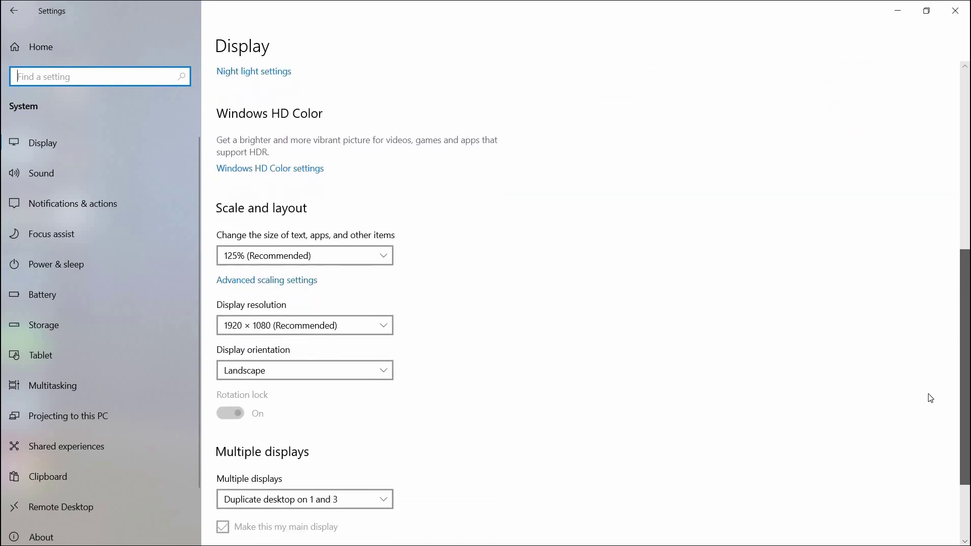
drag(930, 400, 929, 426)
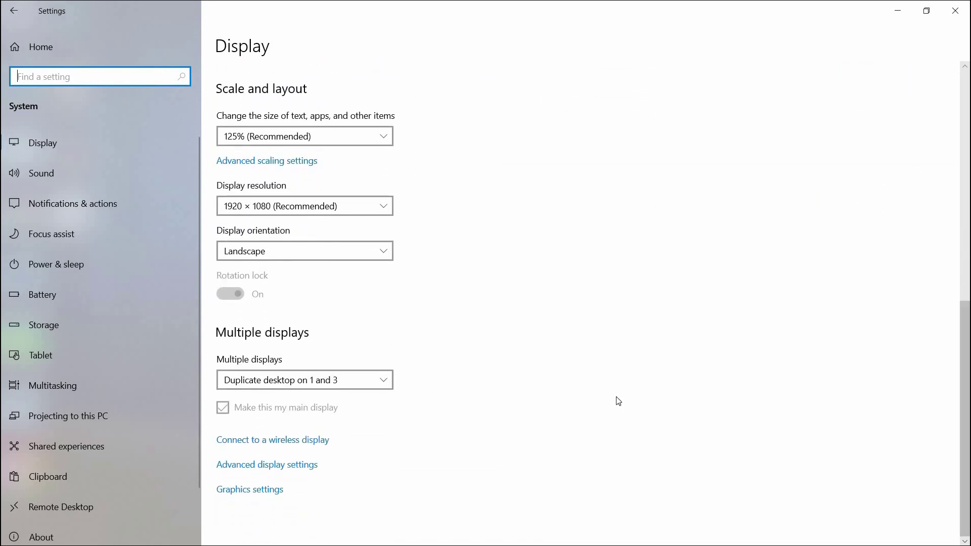
Step: Set Multiple displays to 'Duplicate desktop on 1 and 3' and confirm it
click(385, 382)
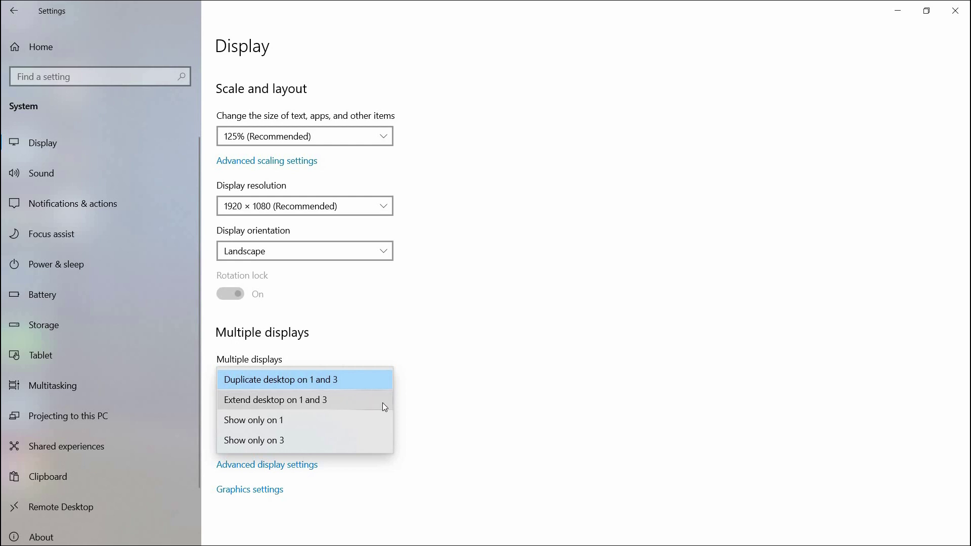
click(368, 378)
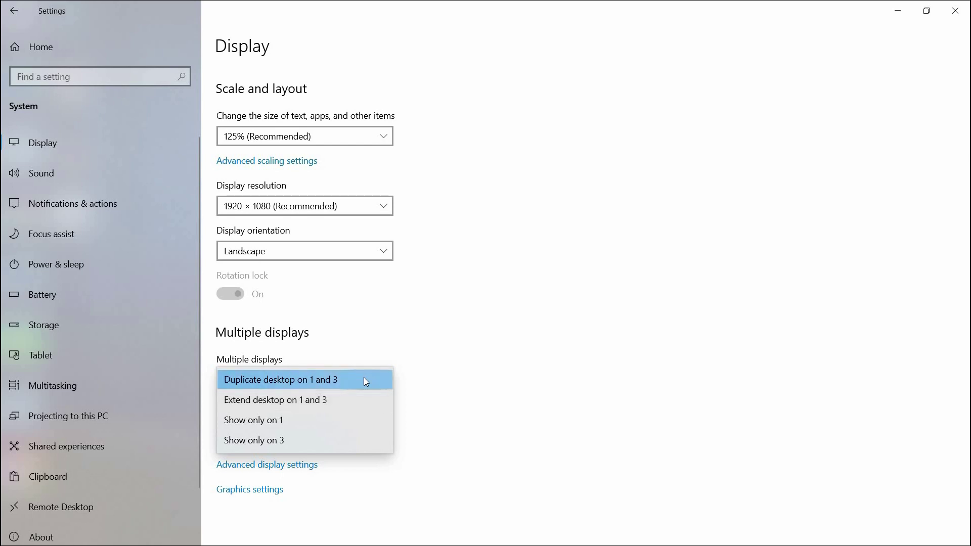
click(363, 377)
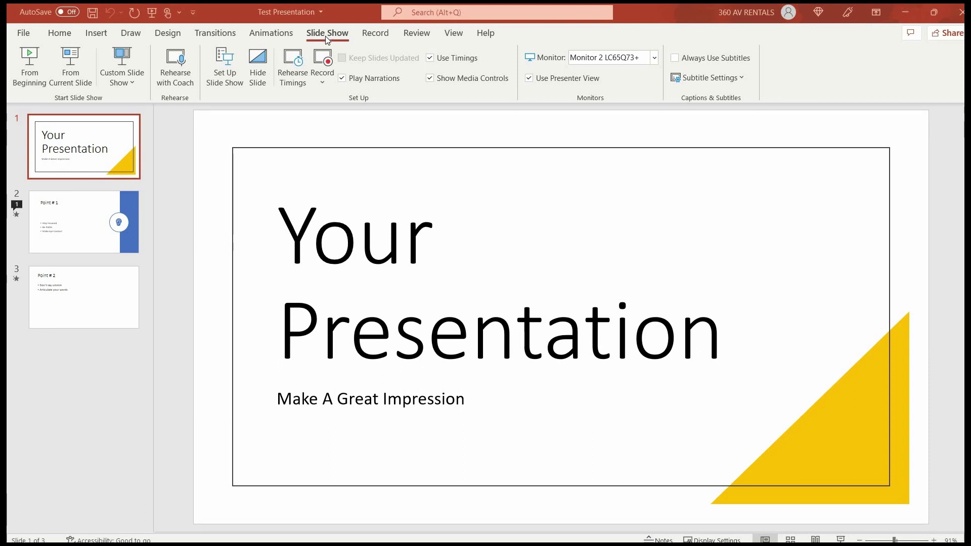
Step: Open the Set Up Show dialog via Set Up Slide Show on the Slide Show tab
click(230, 71)
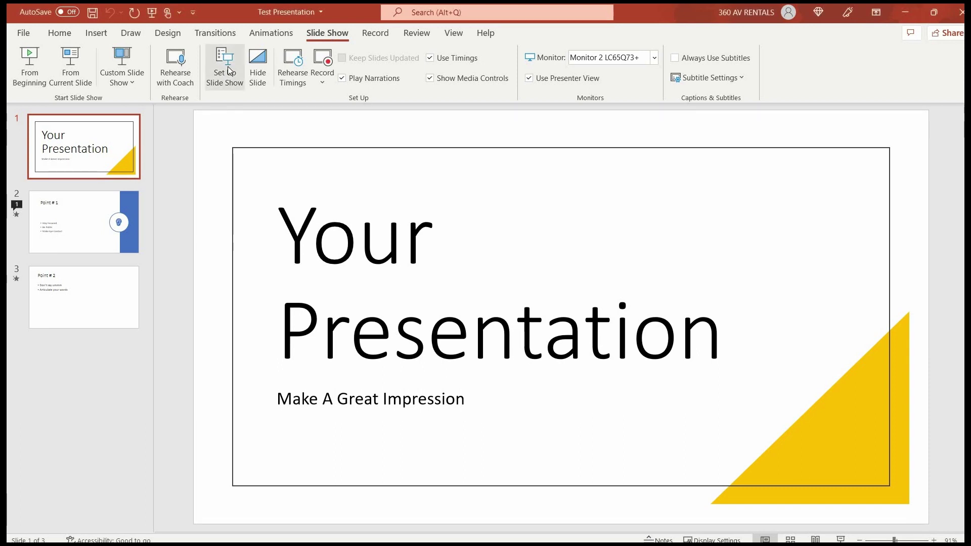
click(230, 71)
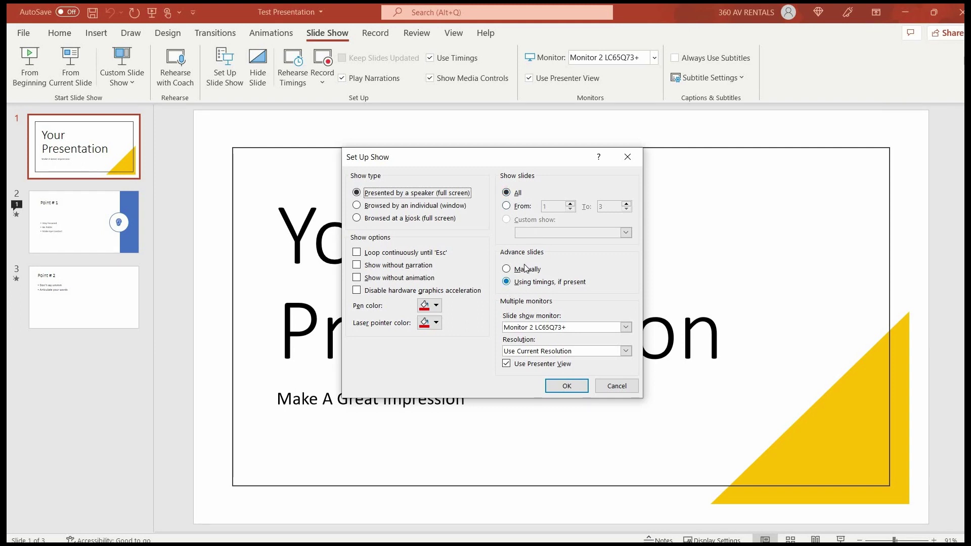
Step: Set manual slide advance and Primary Monitor with Presenter View on, and apply
click(507, 270)
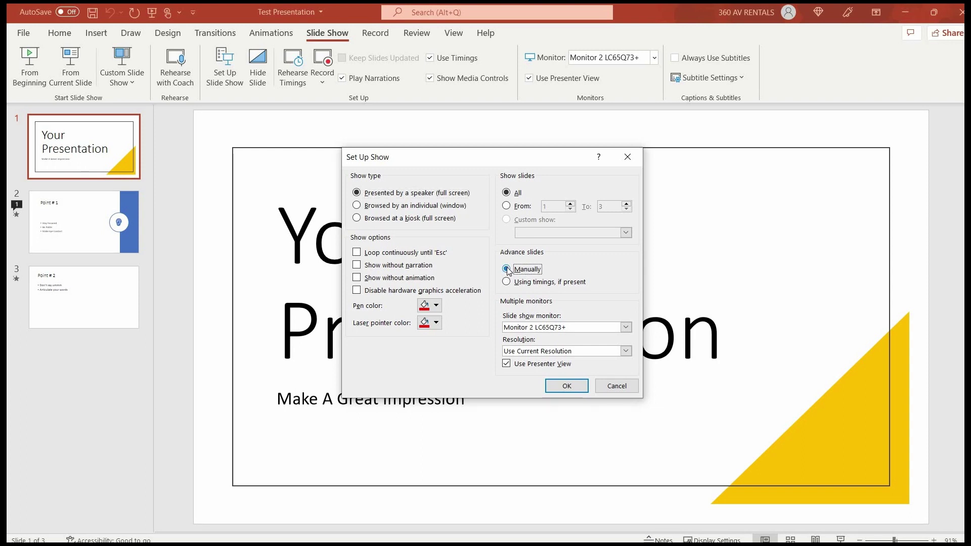
click(627, 326)
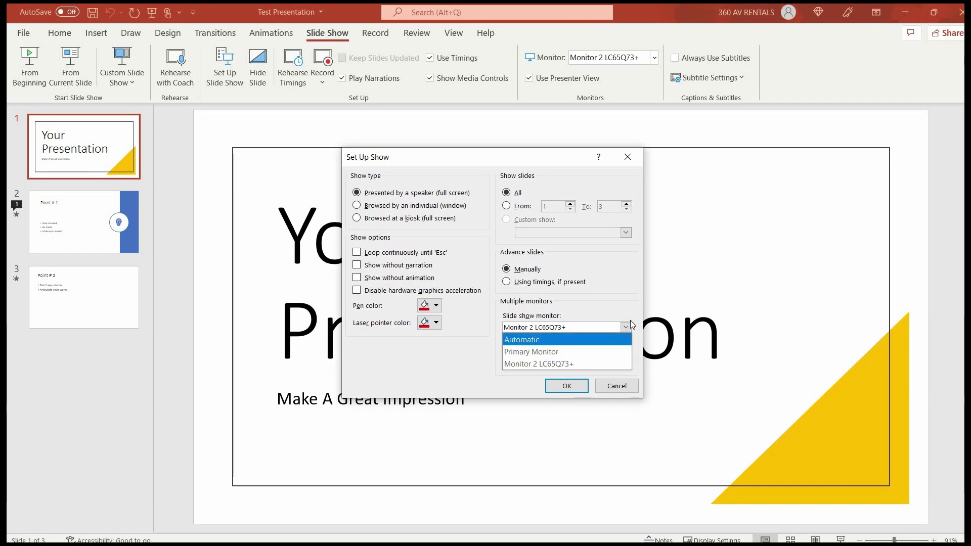
click(580, 352)
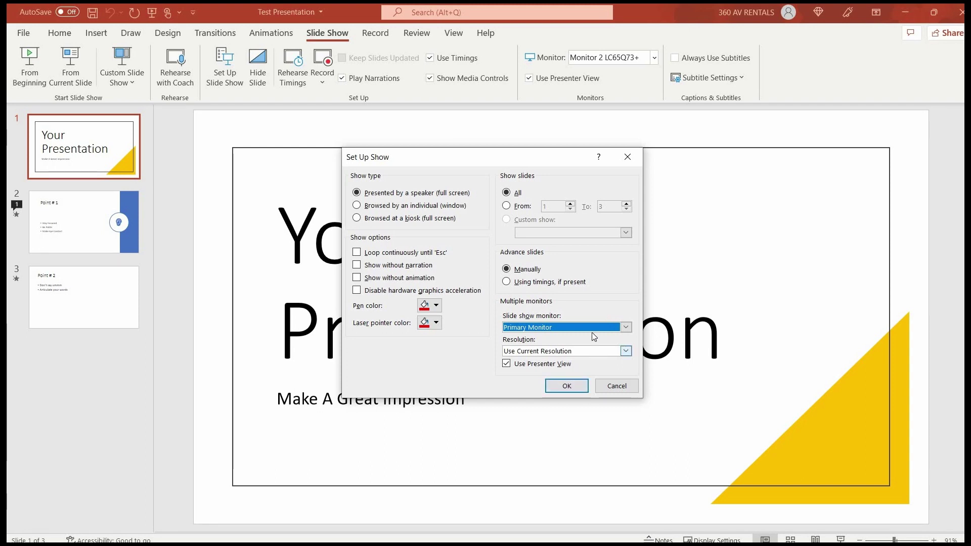
click(566, 387)
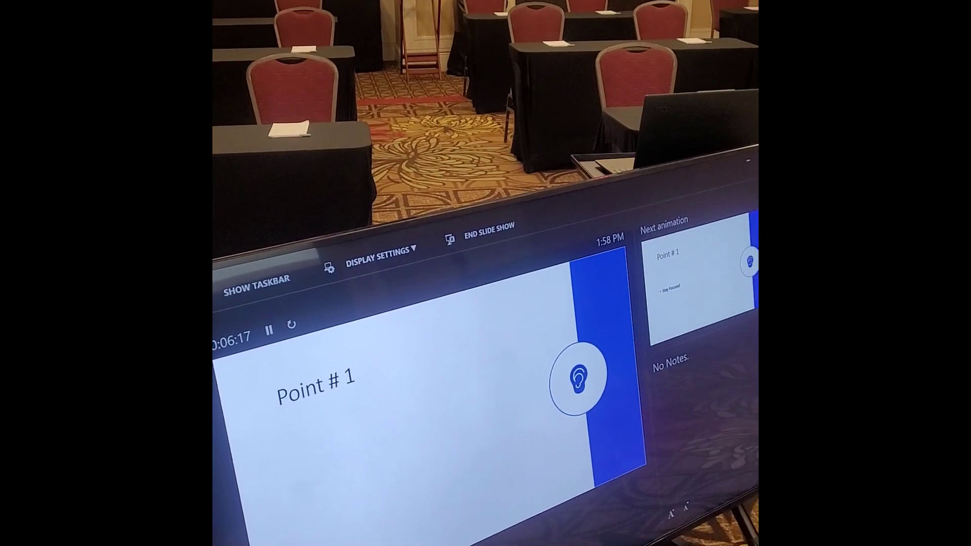
Step: Advance Point # 1 to reveal its Stay Focused and Be Polite bullets
key(Right)
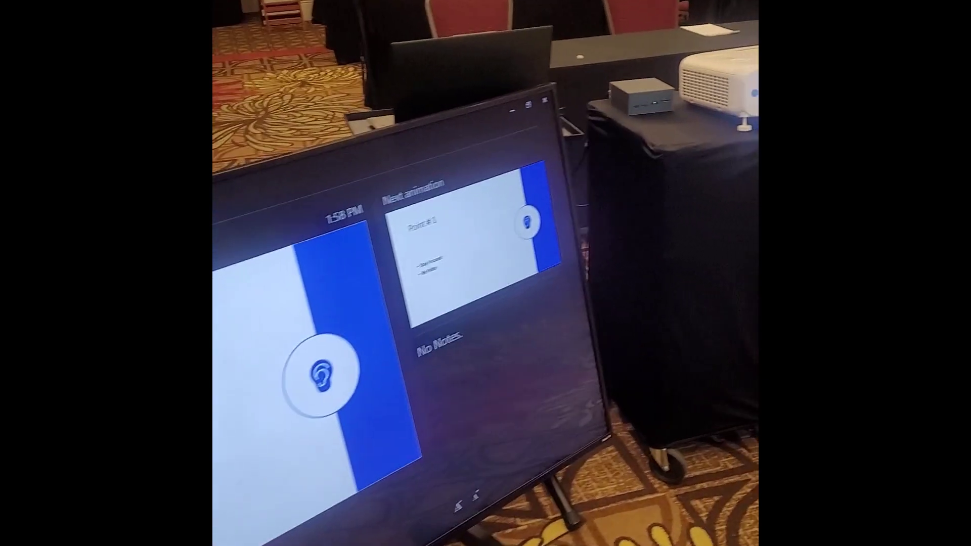